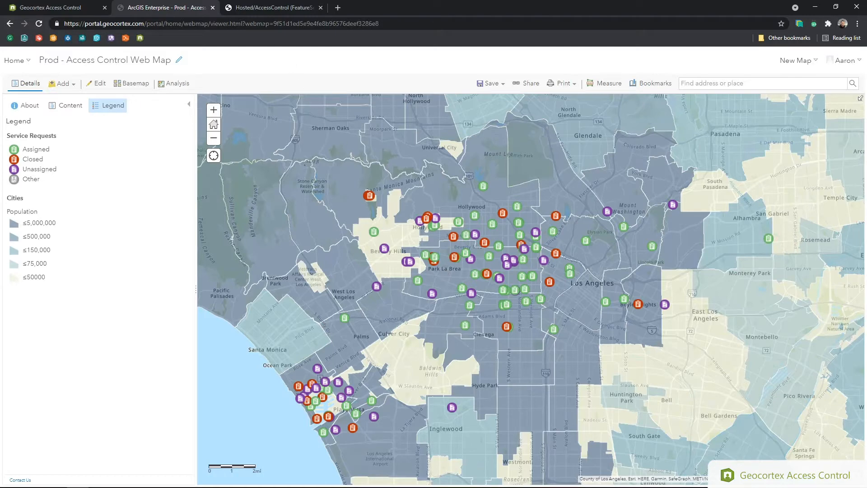
Check the feature service's layers, then view popups for several service requests, including the Water Leak request
click(277, 10)
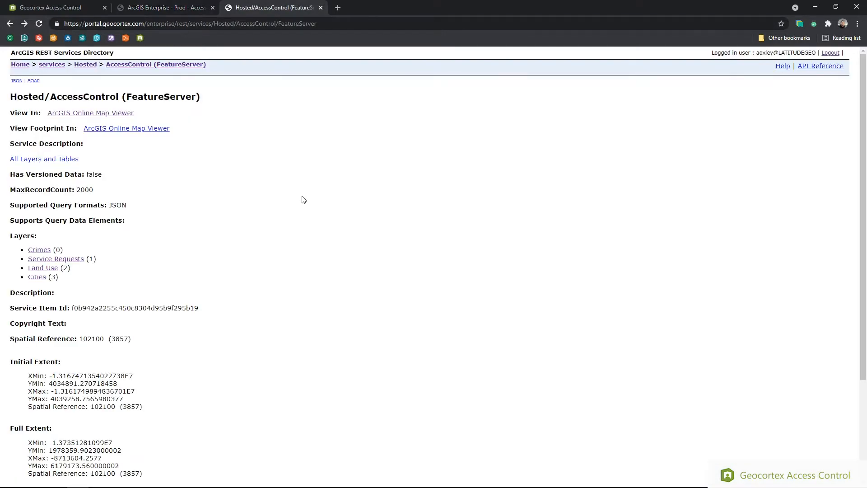
click(166, 6)
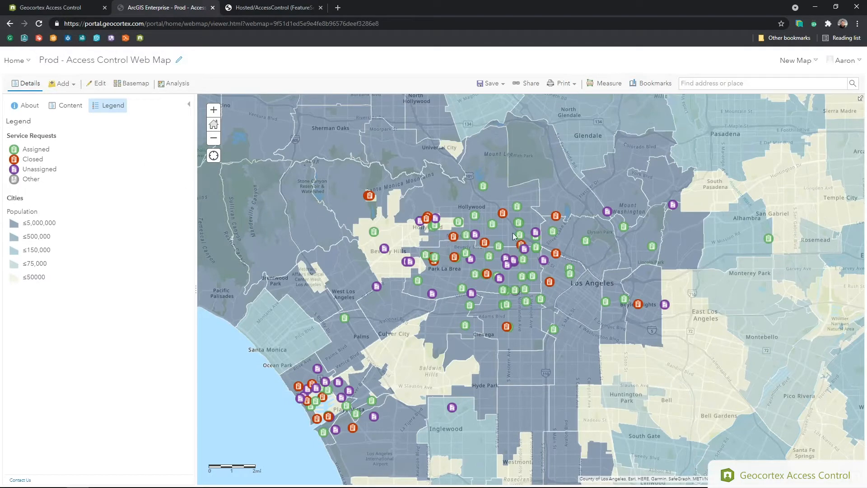
click(625, 300)
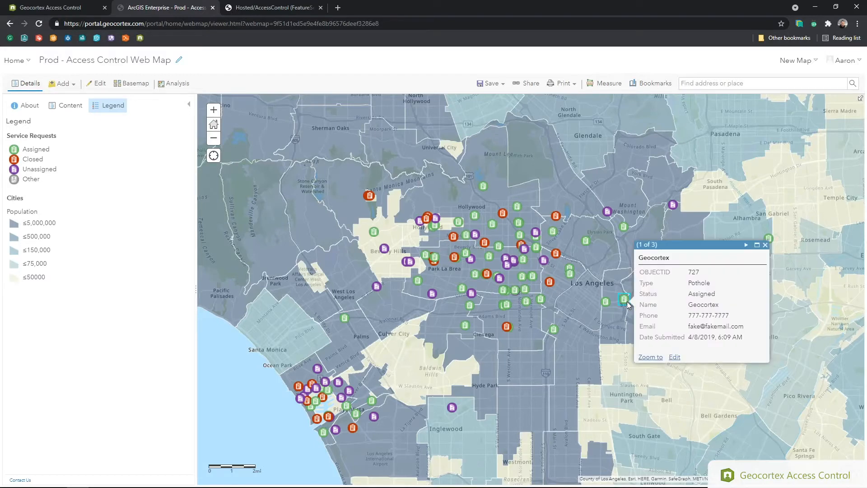
click(587, 241)
click(553, 232)
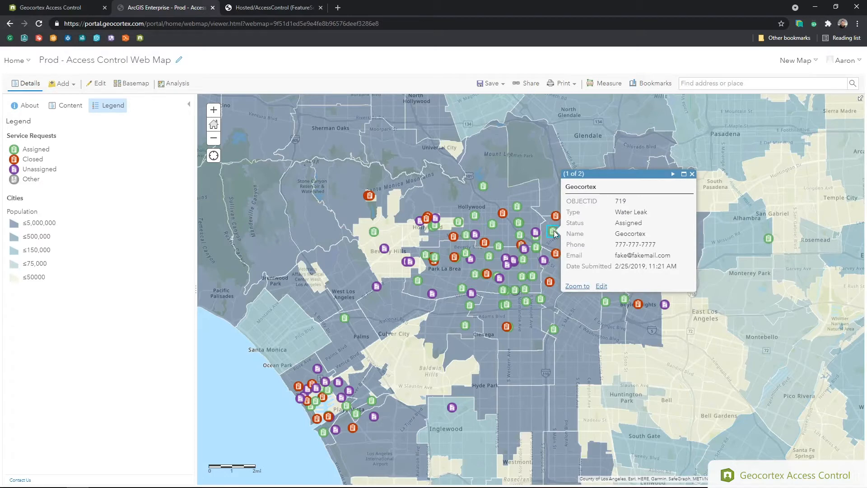
Close the popup, check the signed-in account details, and move to Geocortex Access Control
click(693, 176)
click(842, 65)
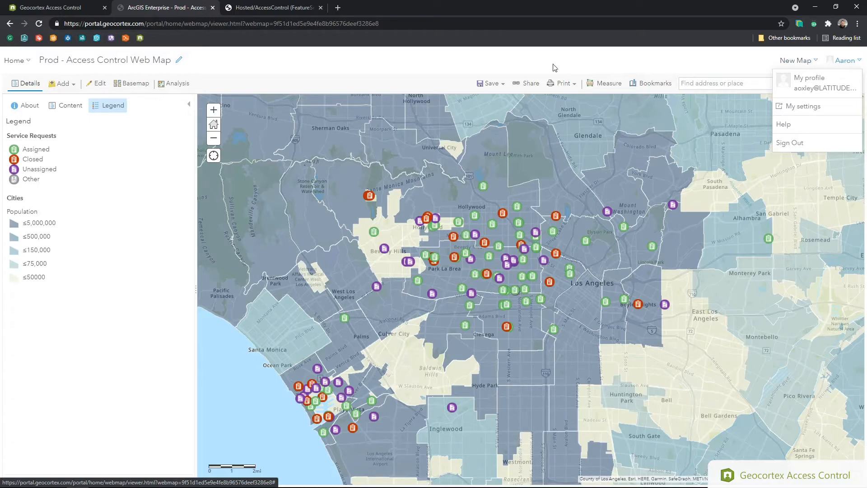
click(58, 7)
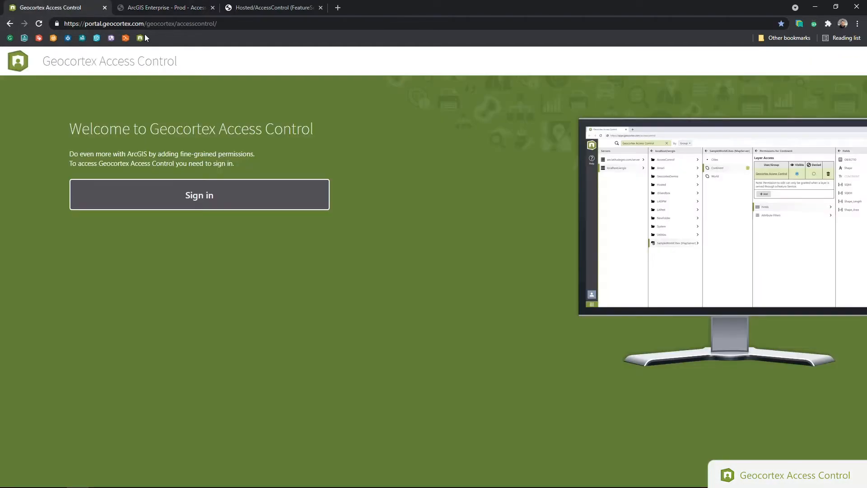
Sign in and browse Hosted > AccessControl FeatureServer to open the Service Requests layer permissions
click(188, 194)
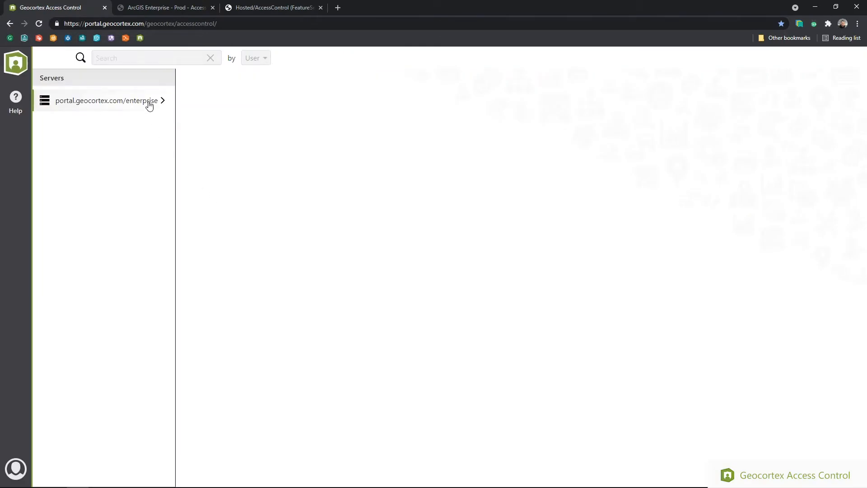
click(150, 106)
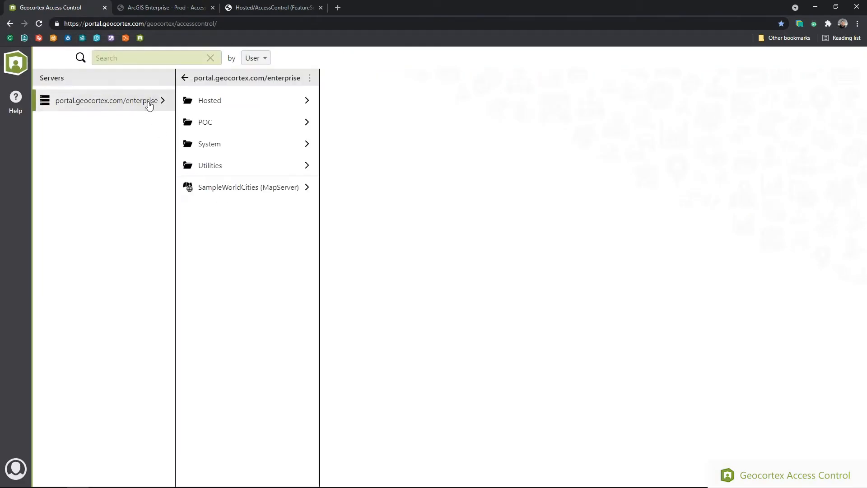
click(252, 102)
click(401, 104)
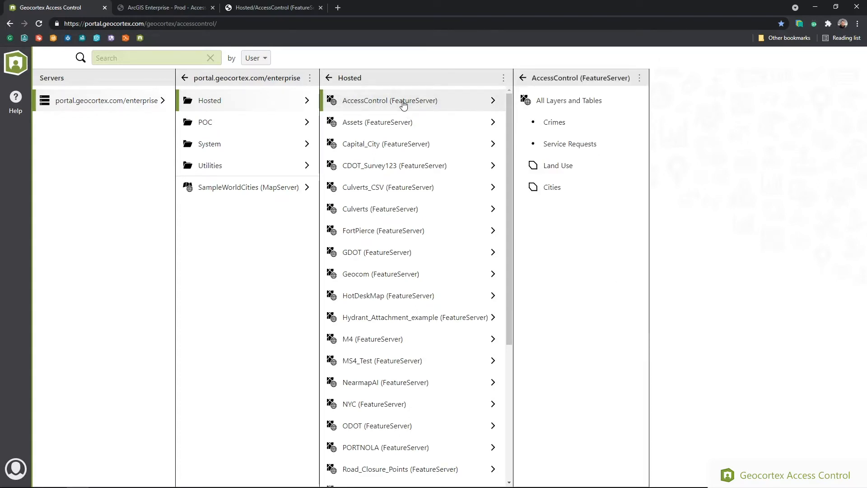
click(605, 154)
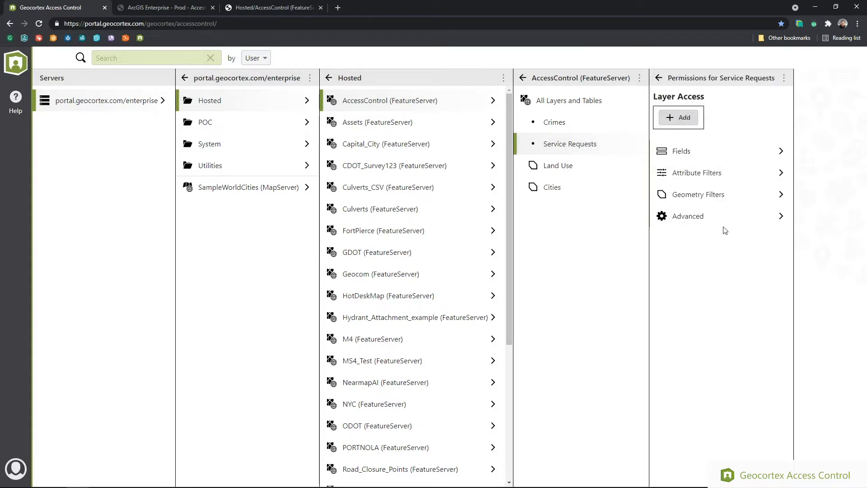
Add a geometry filter on Service Requests for the user found by searching their name
click(730, 196)
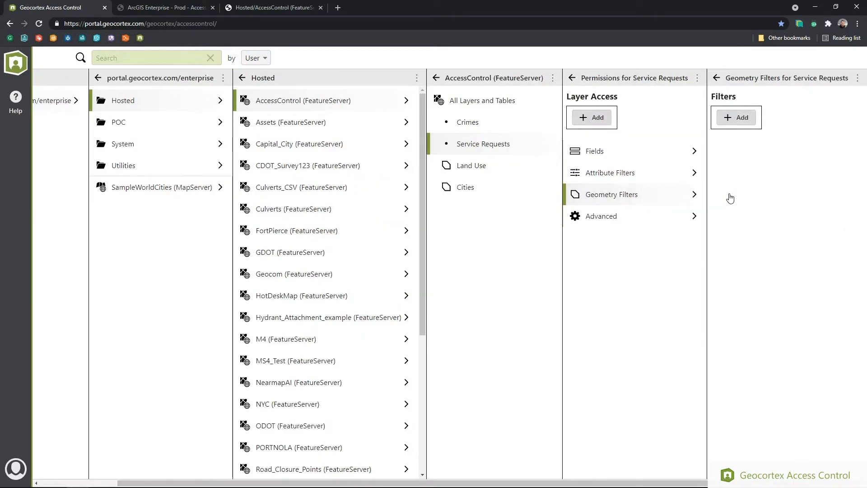
click(741, 118)
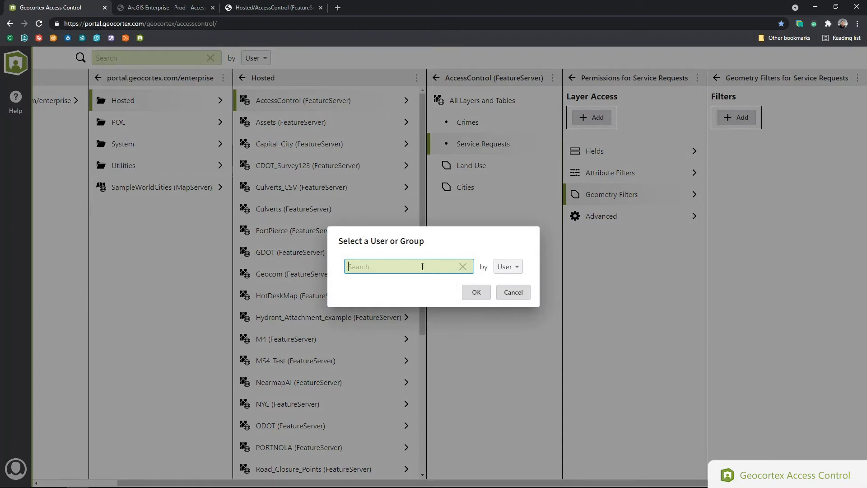
text(Aar)
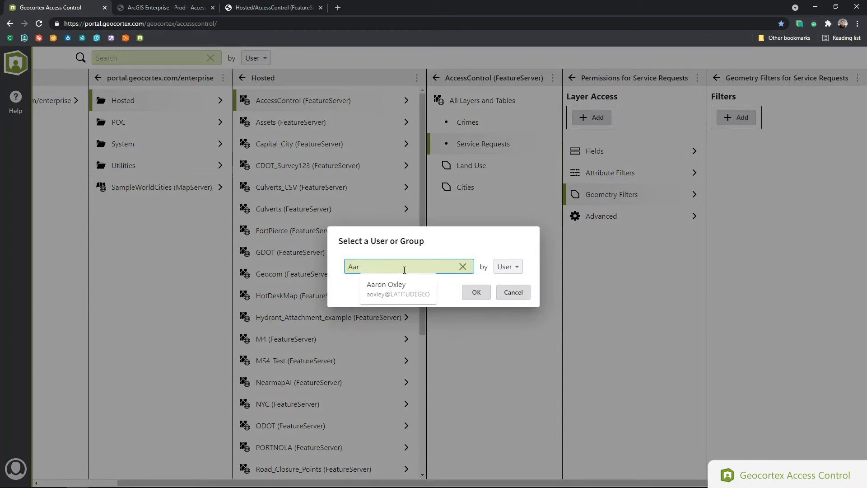
click(399, 294)
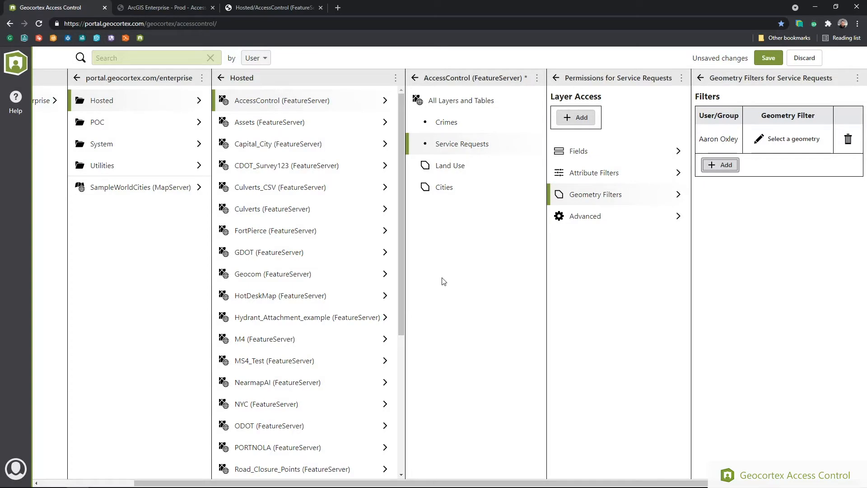
Grant the same user Layer Access on Service Requests, then delete that Layer Access entry
click(573, 118)
text(aar)
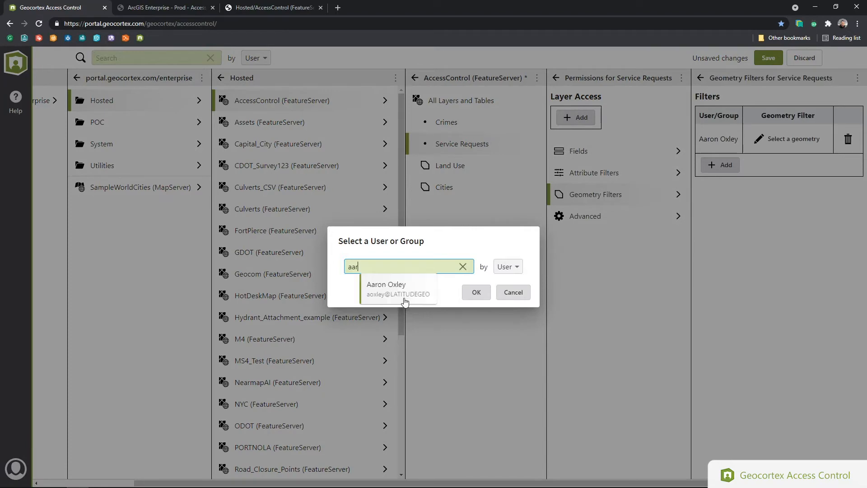
click(402, 294)
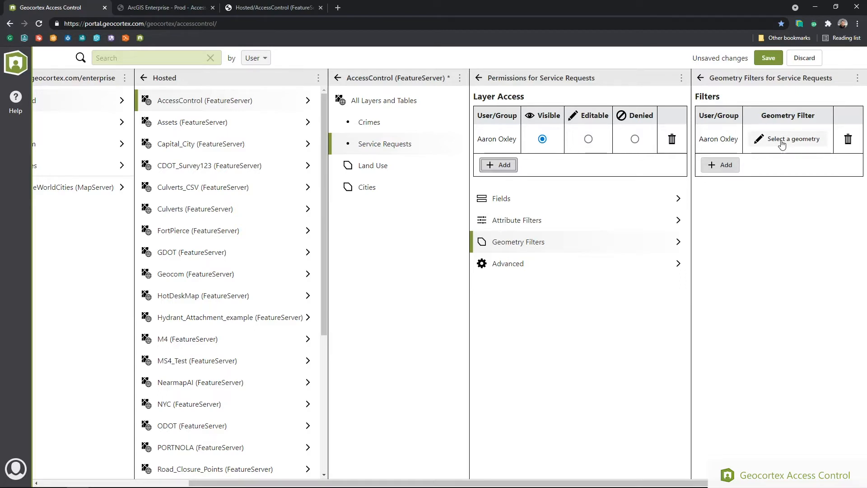
click(672, 140)
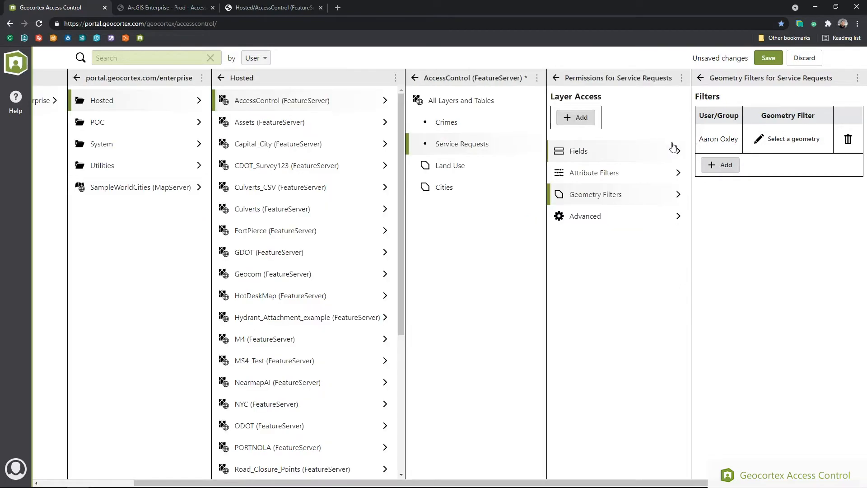
Preview the existing ATL, Beverly Hills, Compton and LA Downtown geometries for the user's filter
click(795, 142)
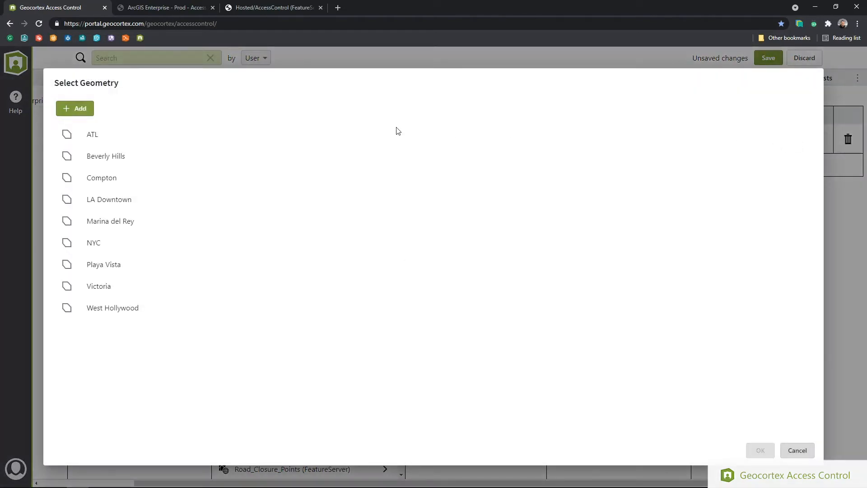
click(114, 134)
click(114, 154)
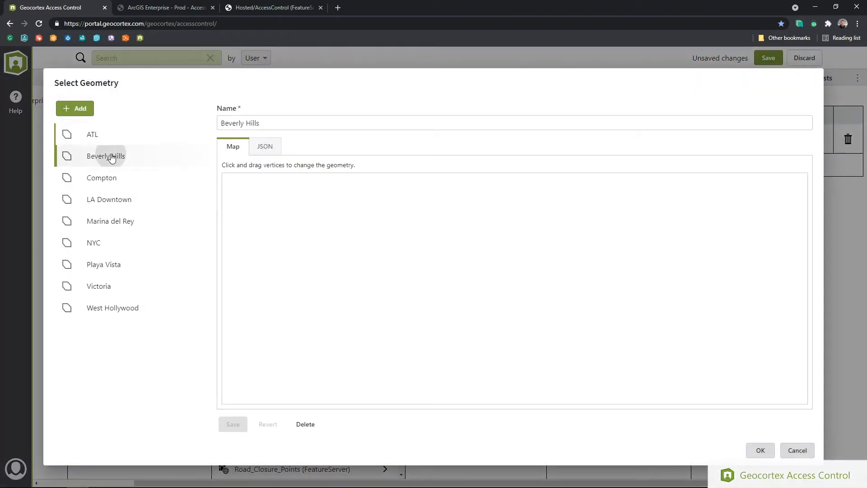
click(111, 179)
click(112, 202)
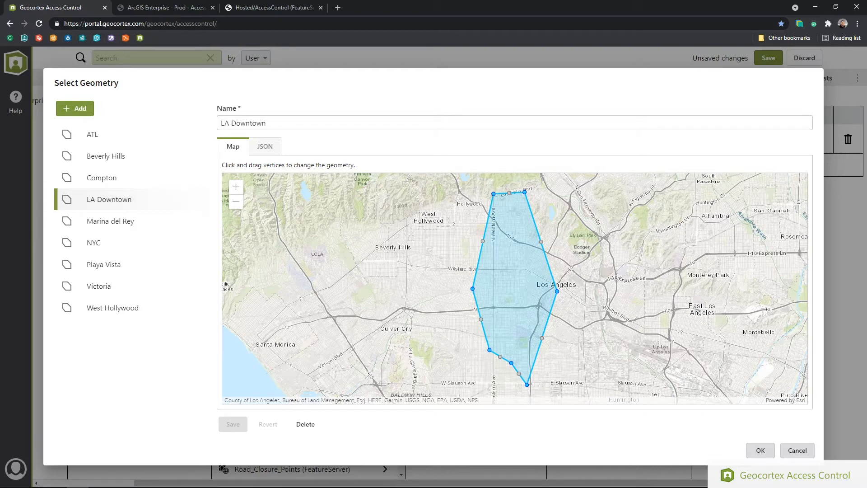
Draw a new rectangular polygon spanning from Wilshire Blvd down to Washington Blvd
click(80, 110)
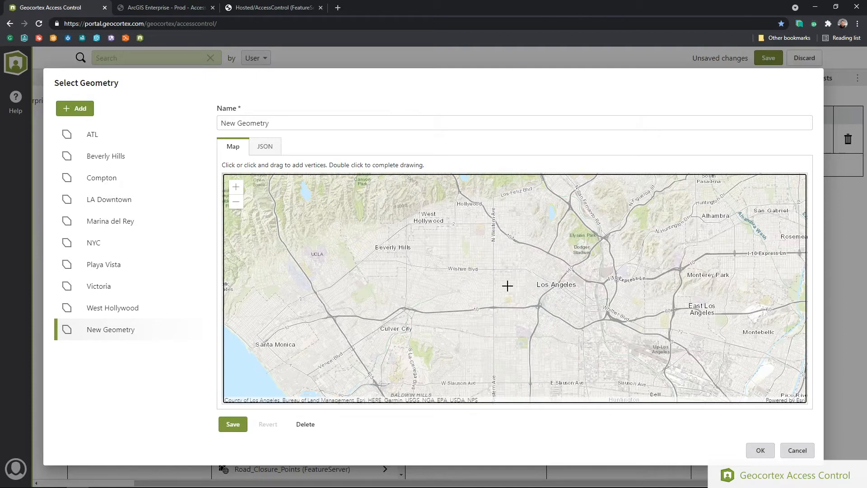
scroll(506, 282, up, 3)
click(529, 223)
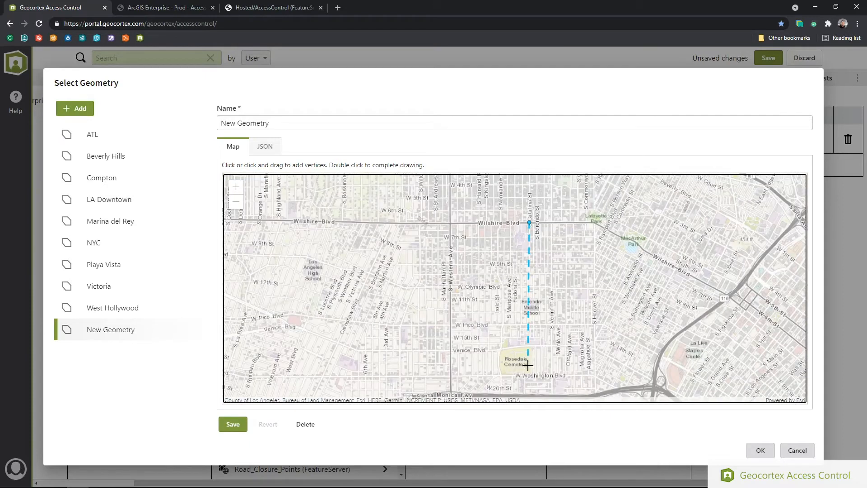
click(531, 378)
click(592, 378)
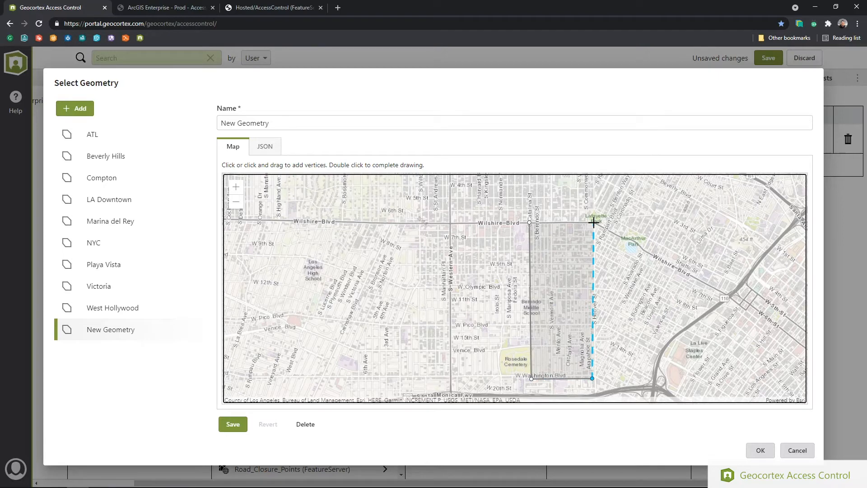
double_click(593, 222)
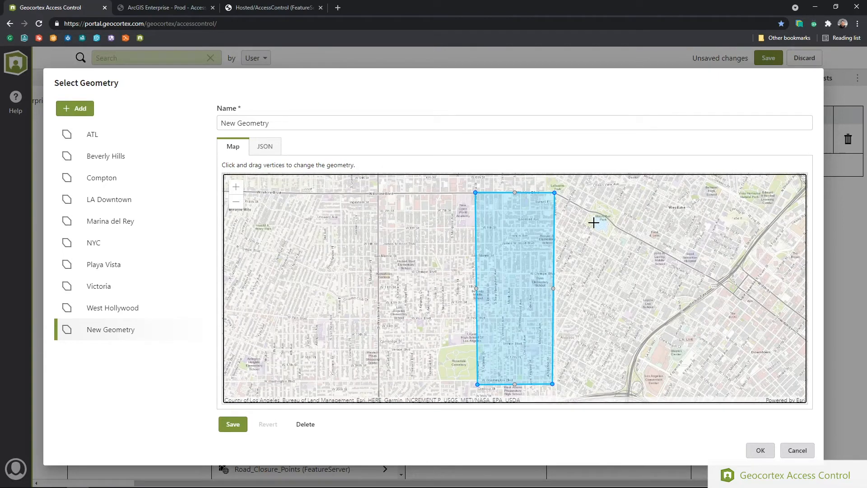
Rename the new geometry after the user's work zone and save it
triple_click(258, 123)
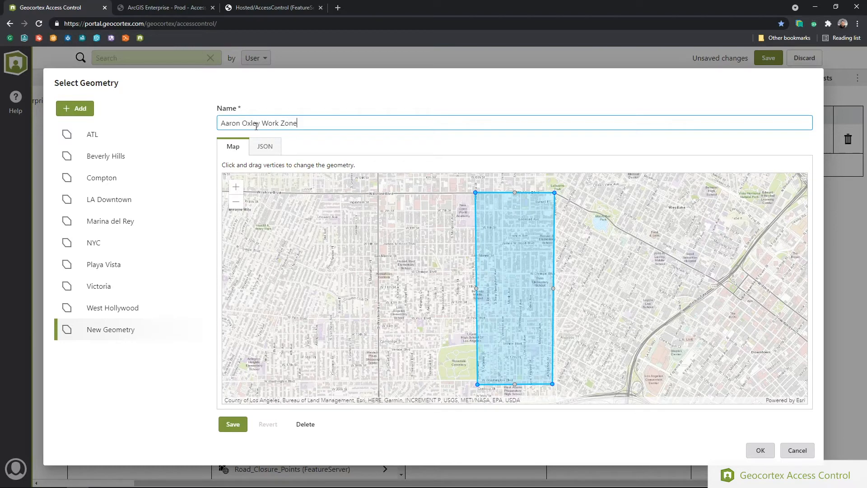
click(234, 432)
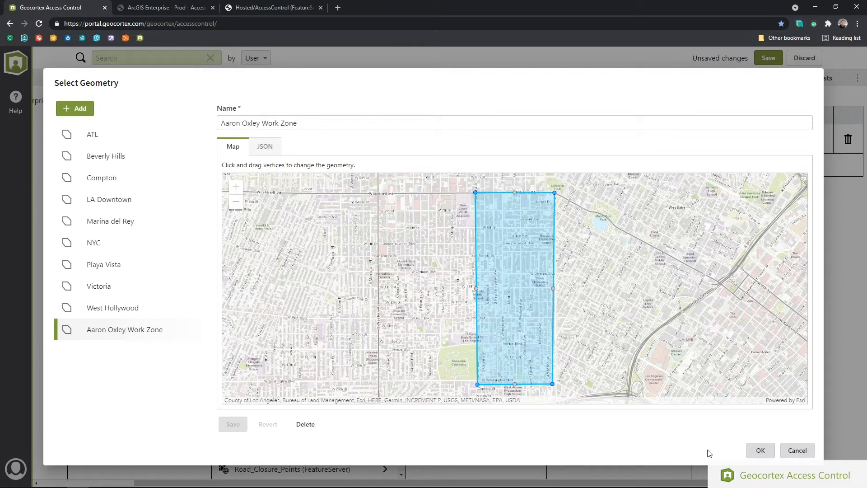
Reshape the work-zone polygon into an L-shape, then undo back to the rectangle
click(476, 289)
drag(456, 288, 362, 256)
drag(420, 321, 489, 259)
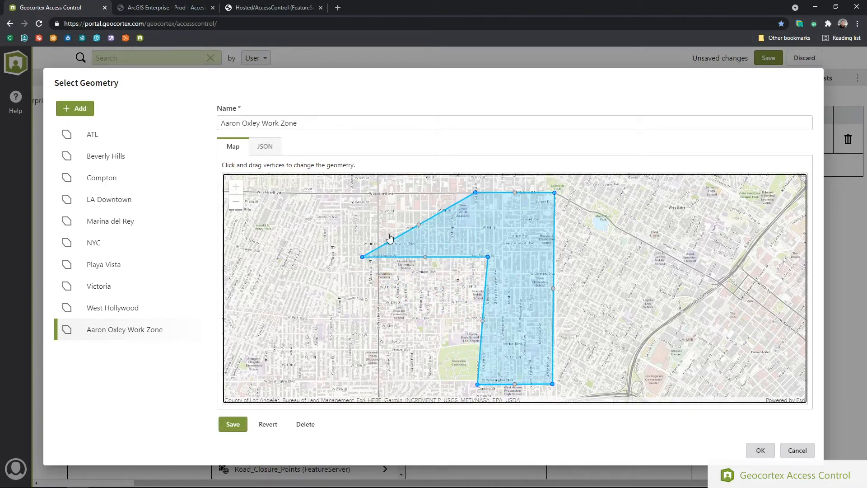
click(267, 425)
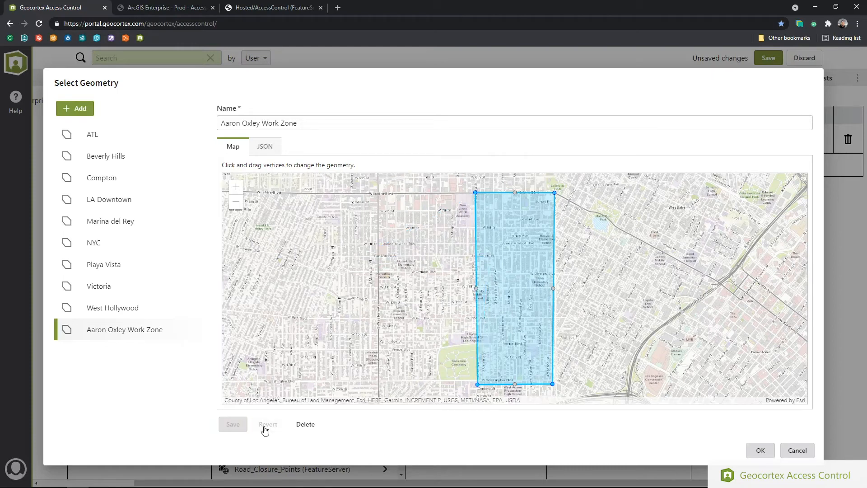
Replace the work zone's JSON text with pasted longer ring coordinates
click(265, 147)
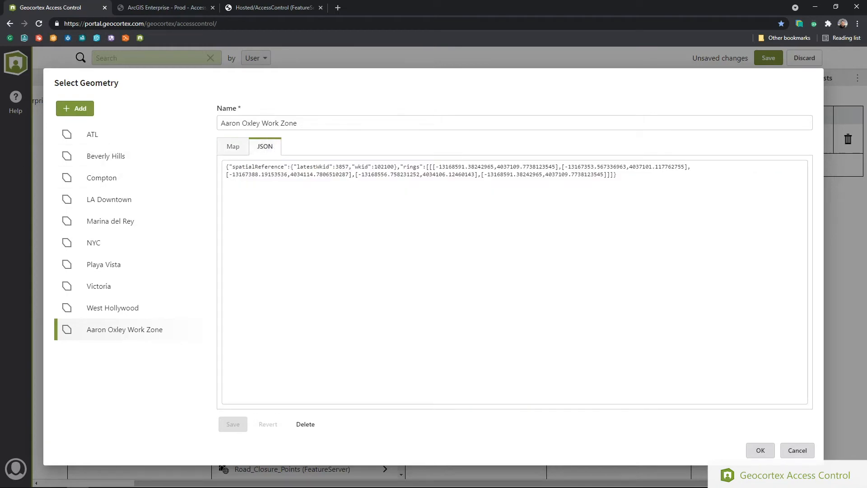
key(alt+Tab)
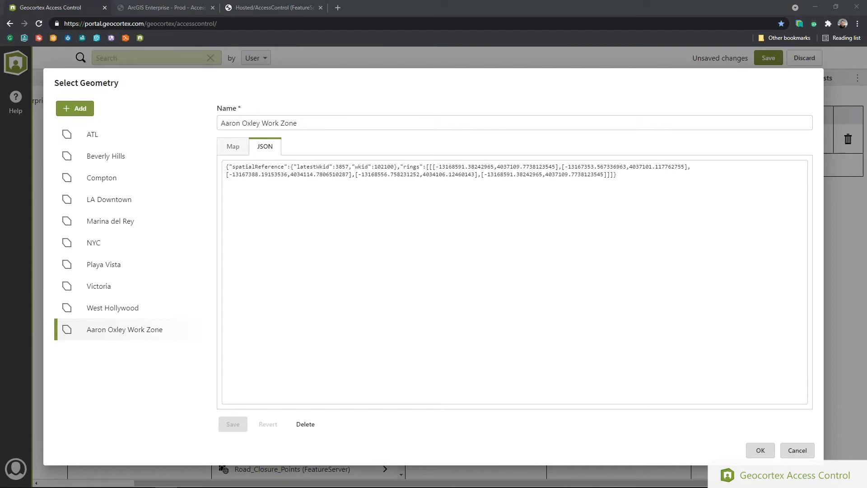
click(349, 215)
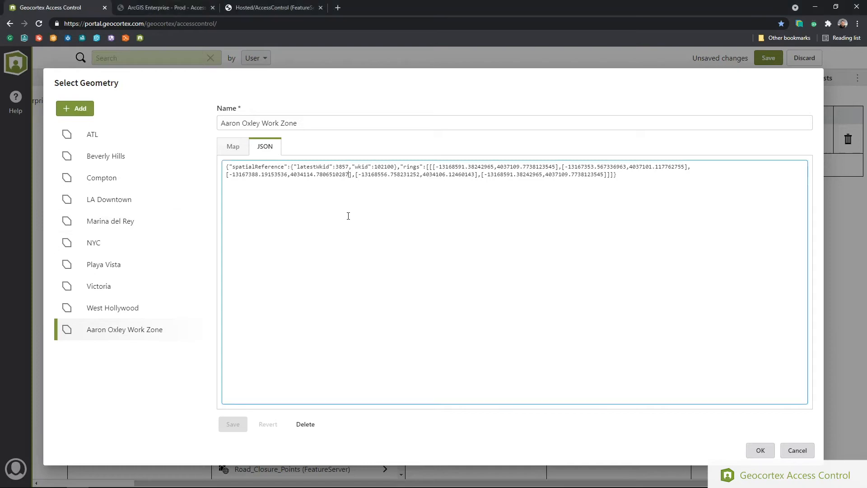
drag(672, 191, 175, 159)
right_click(298, 168)
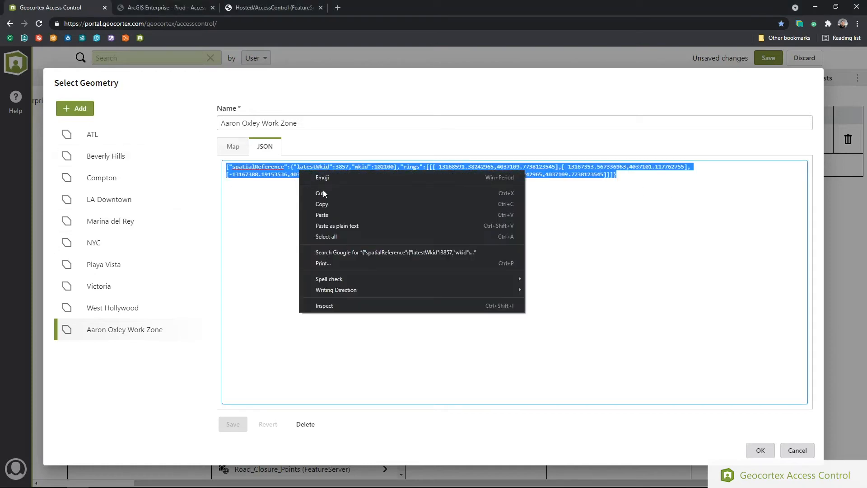
click(329, 217)
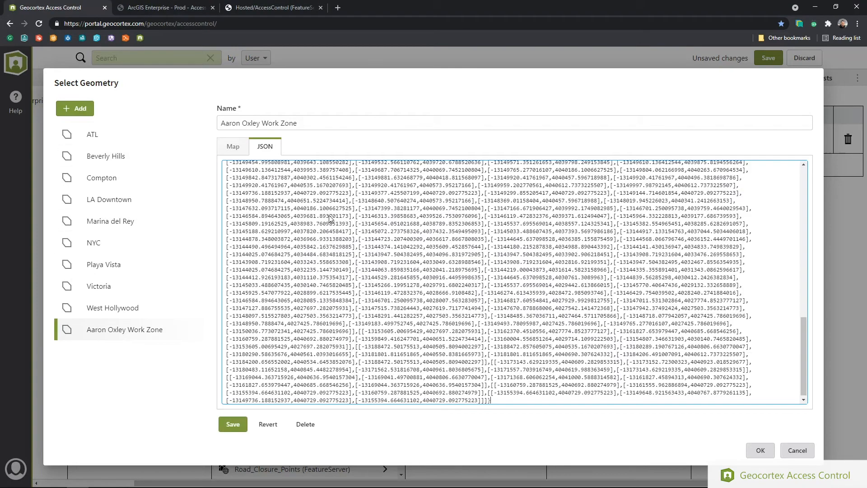
Discard the pasted shape, assign the rectangle as the filter geometry, and save the access changes
click(233, 147)
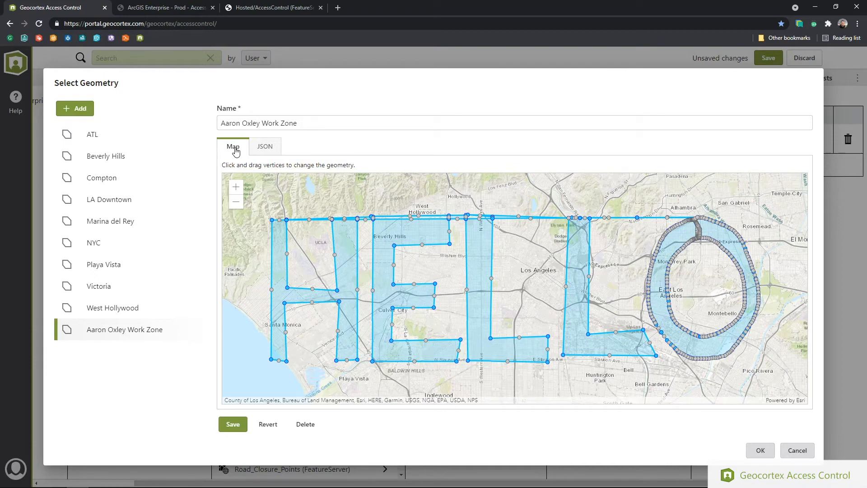
click(267, 426)
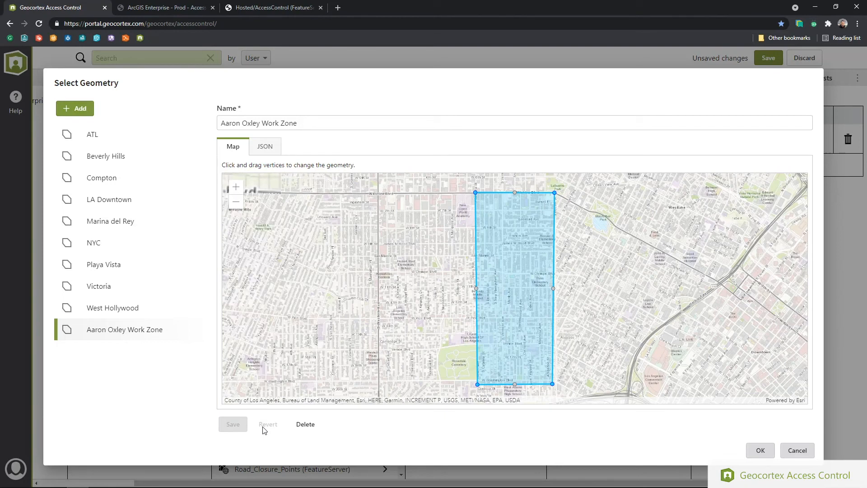
click(760, 450)
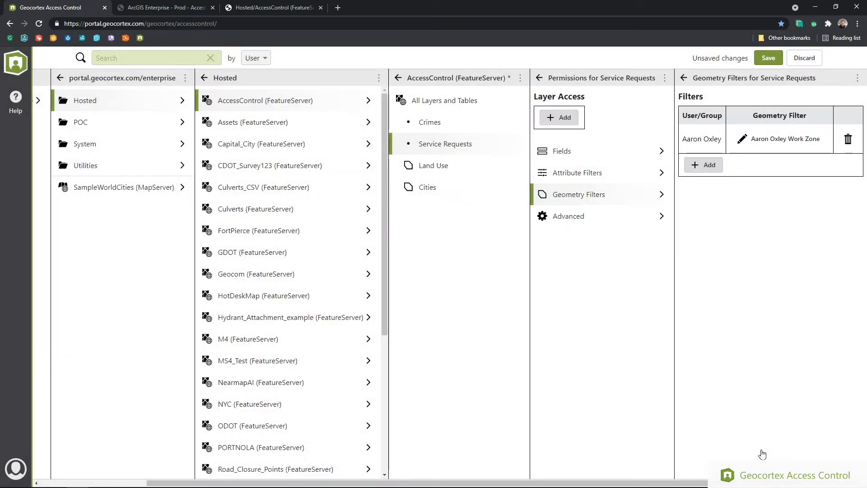
click(768, 58)
Reload the Access Control web map and zoom in to confirm only two service requests remain
click(179, 9)
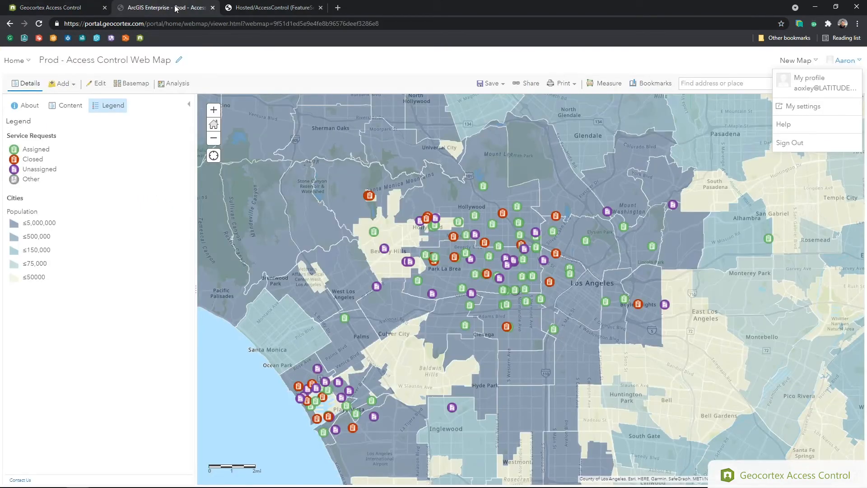
click(40, 25)
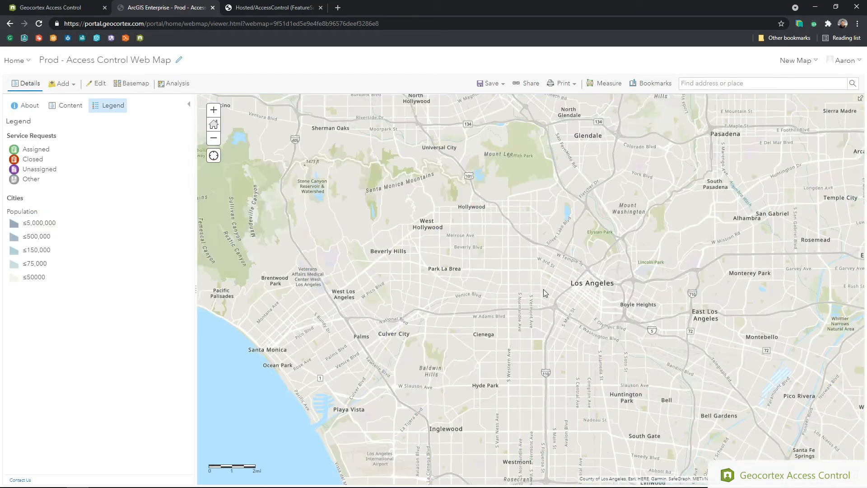
scroll(543, 289, up, 1)
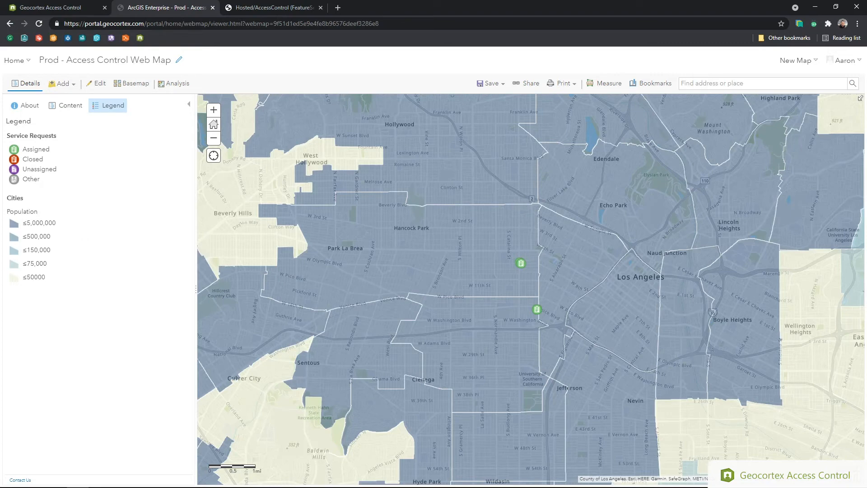
click(67, 7)
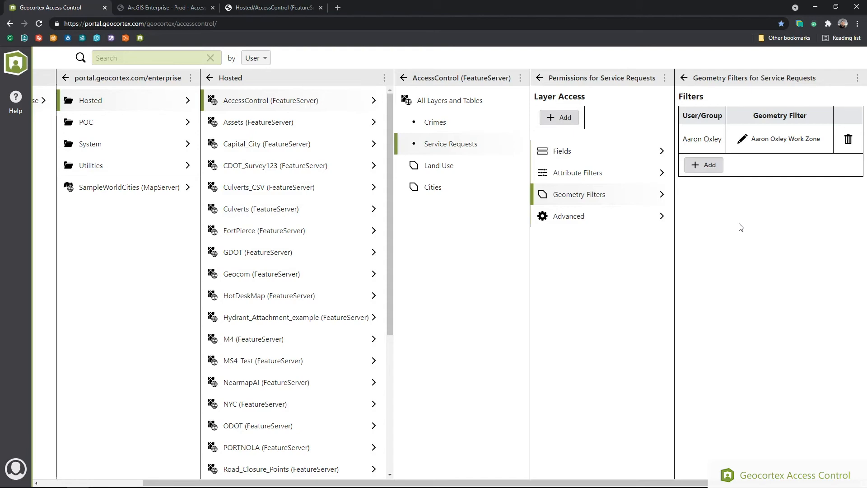
click(180, 10)
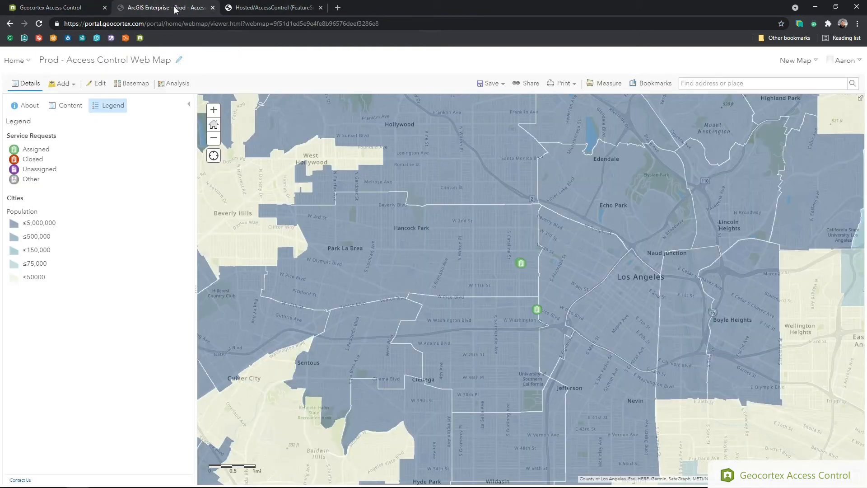
In the AccessControl service directory, open the Service Requests layer (ID 1) and its Query form
click(300, 9)
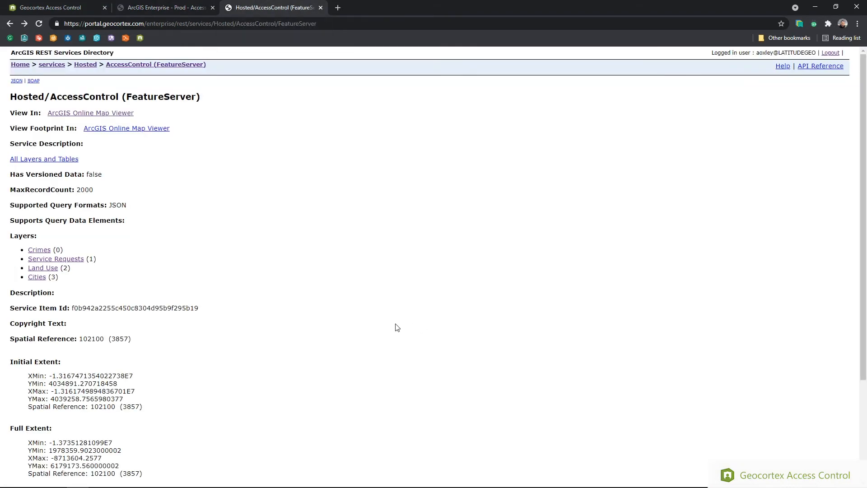
click(67, 261)
scroll(67, 262, down, 5)
scroll(66, 262, down, 20)
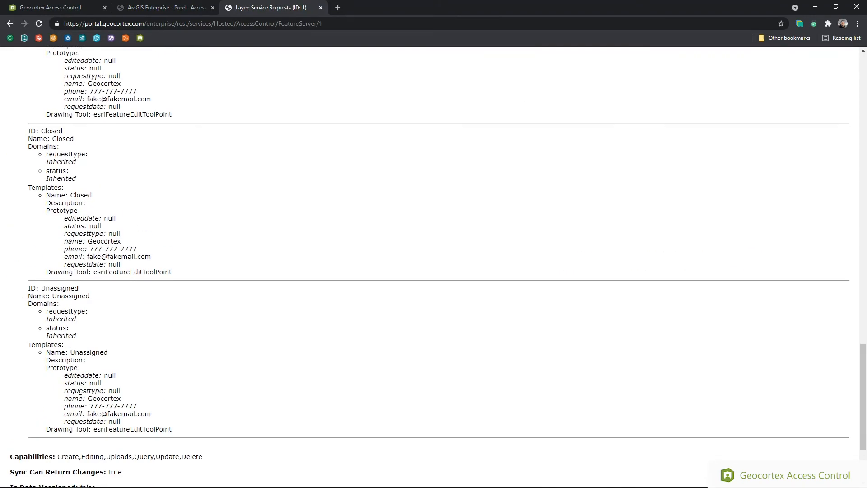
click(117, 460)
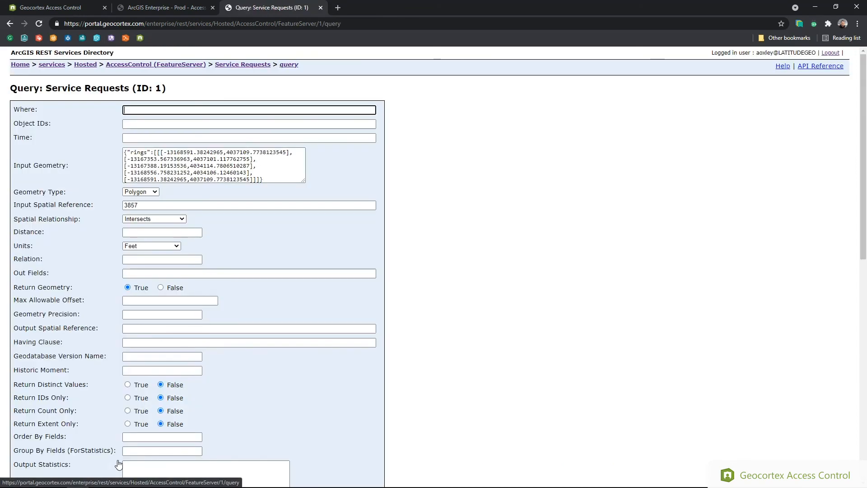